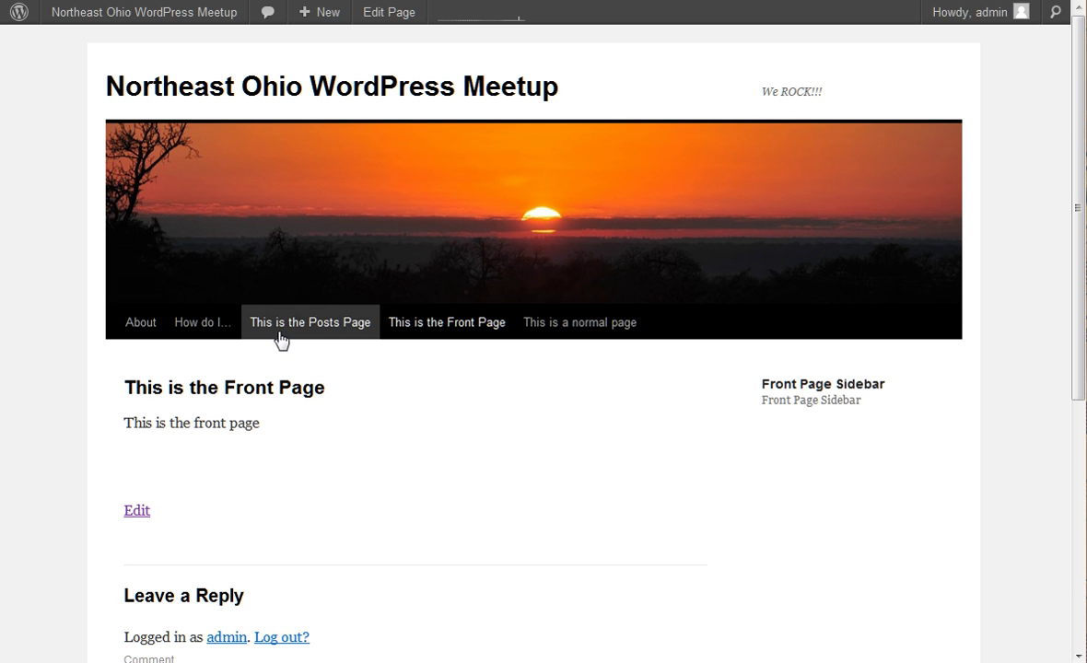
- View the normal page and the Posts Page to compare their sidebars, and open the Posts Page for editing
click(576, 331)
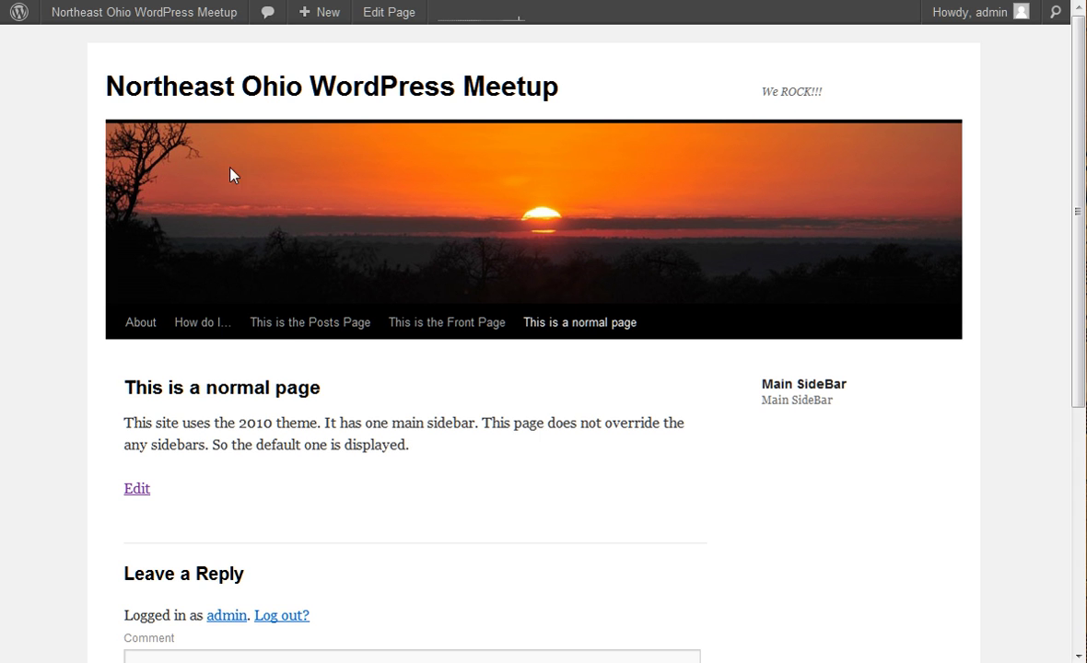
click(296, 333)
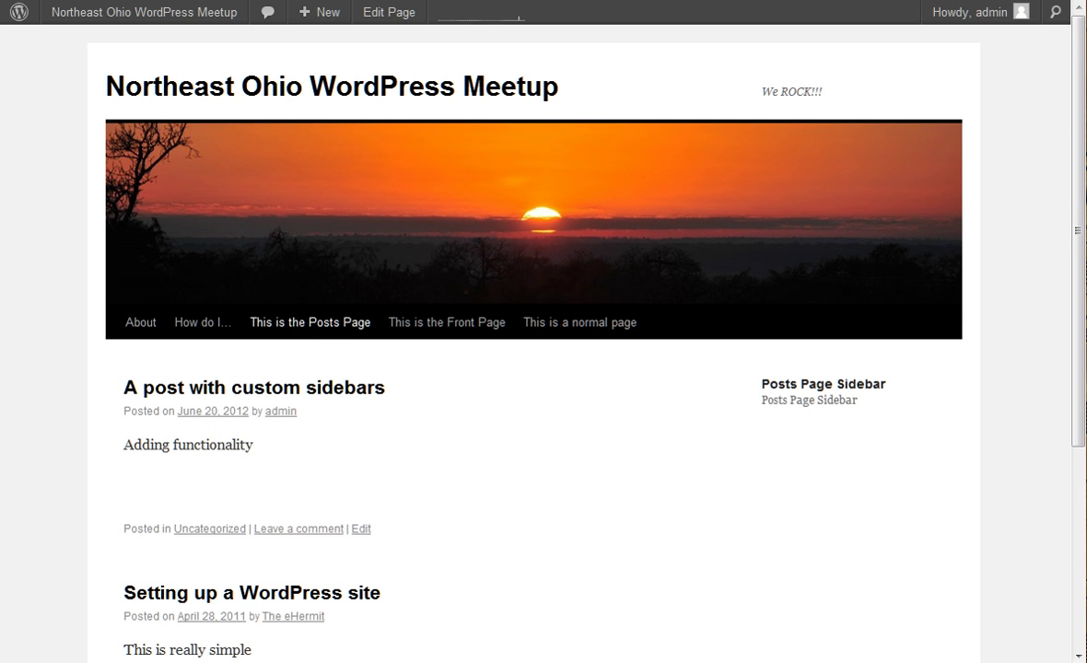
click(393, 11)
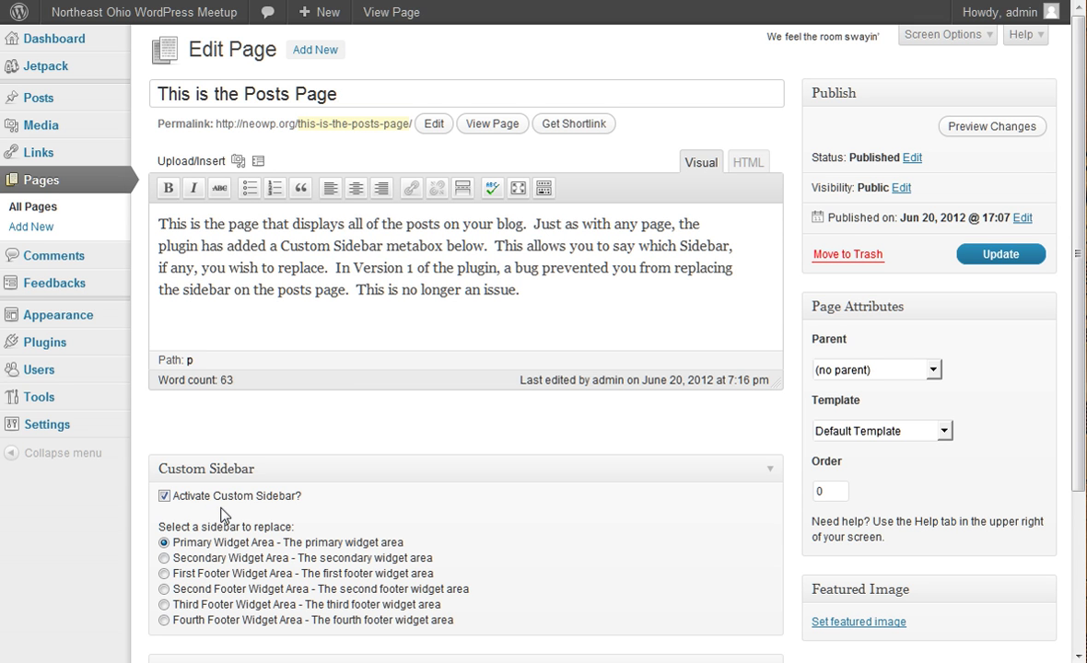
- Open the Widgets screen, expand the PPS-this-is-the-posts-page area and inspect its Text widget alongside the Primary Widget Area
mouse_move(54, 318)
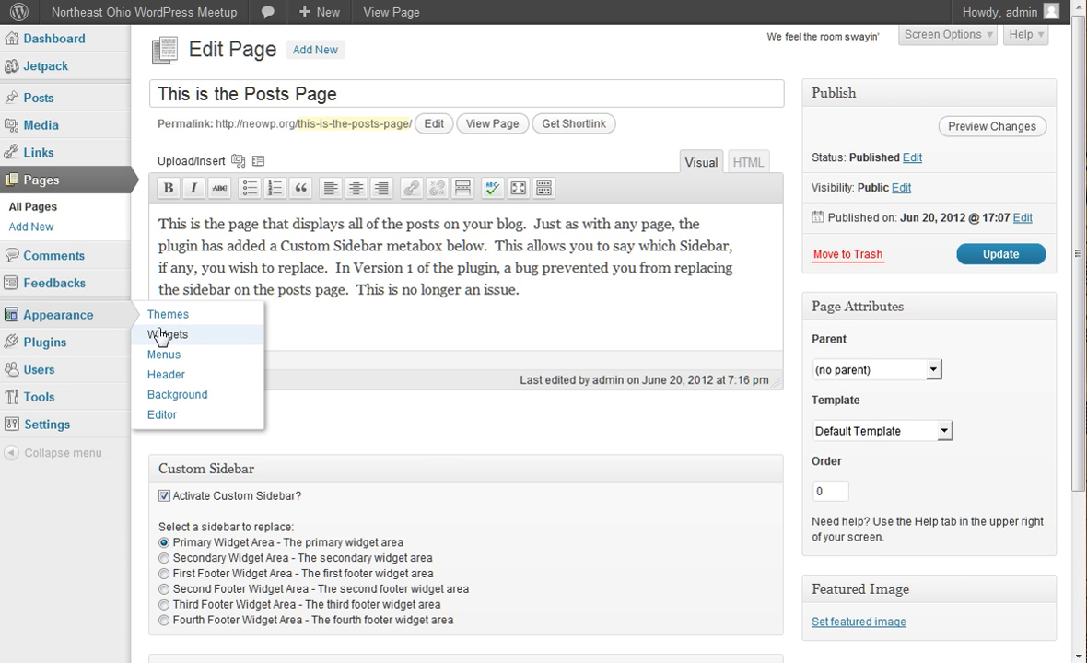
click(159, 335)
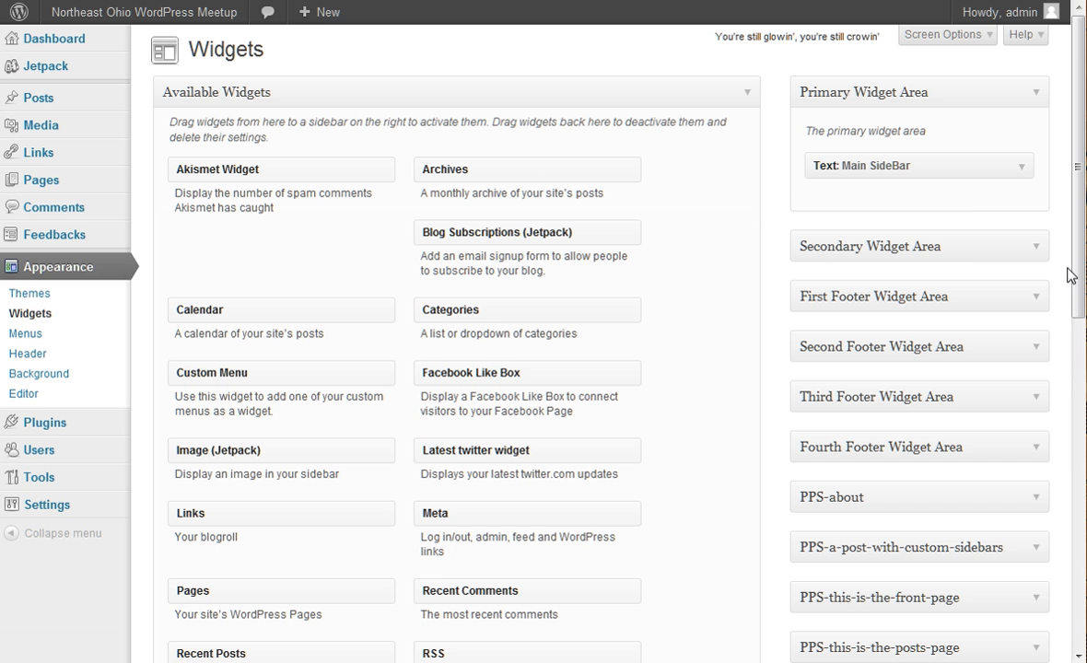
drag(1079, 291, 1079, 373)
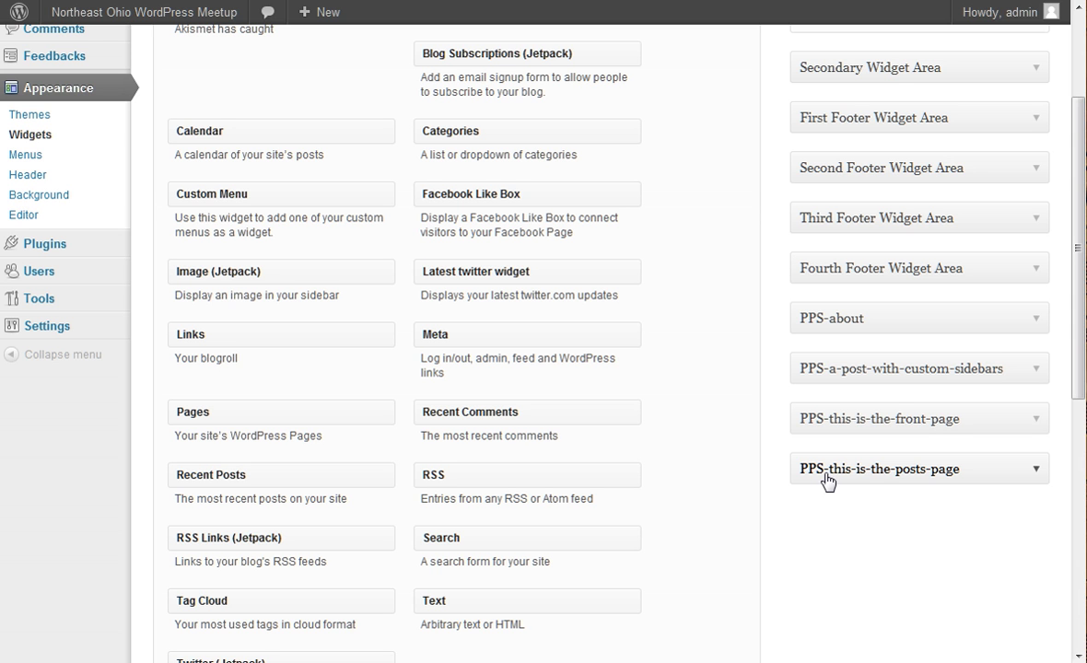
click(1038, 477)
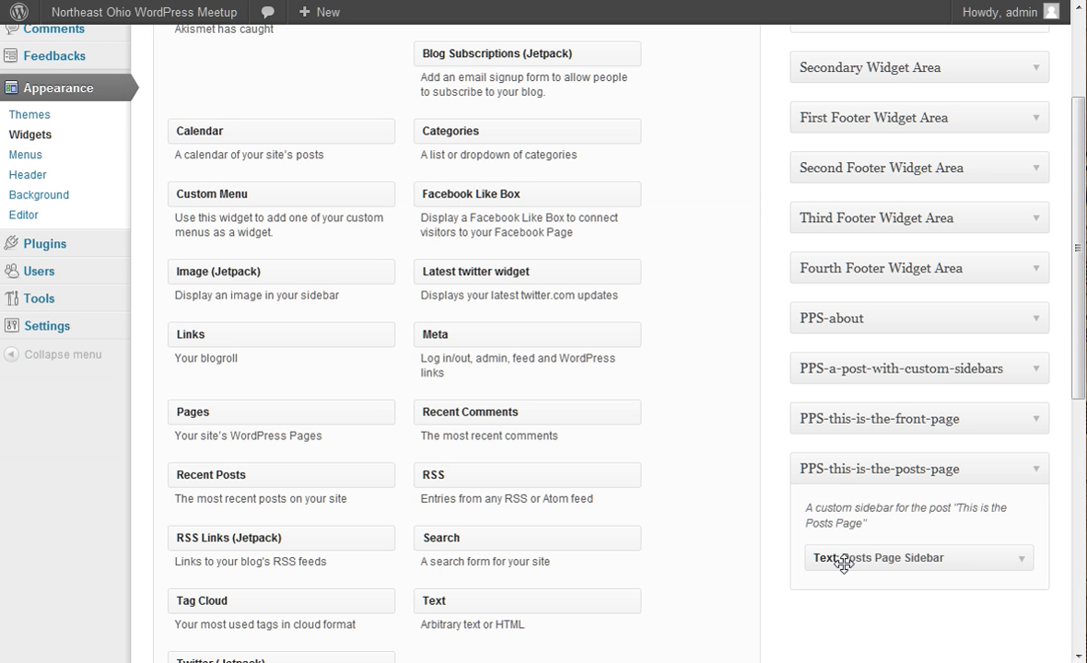
click(1023, 561)
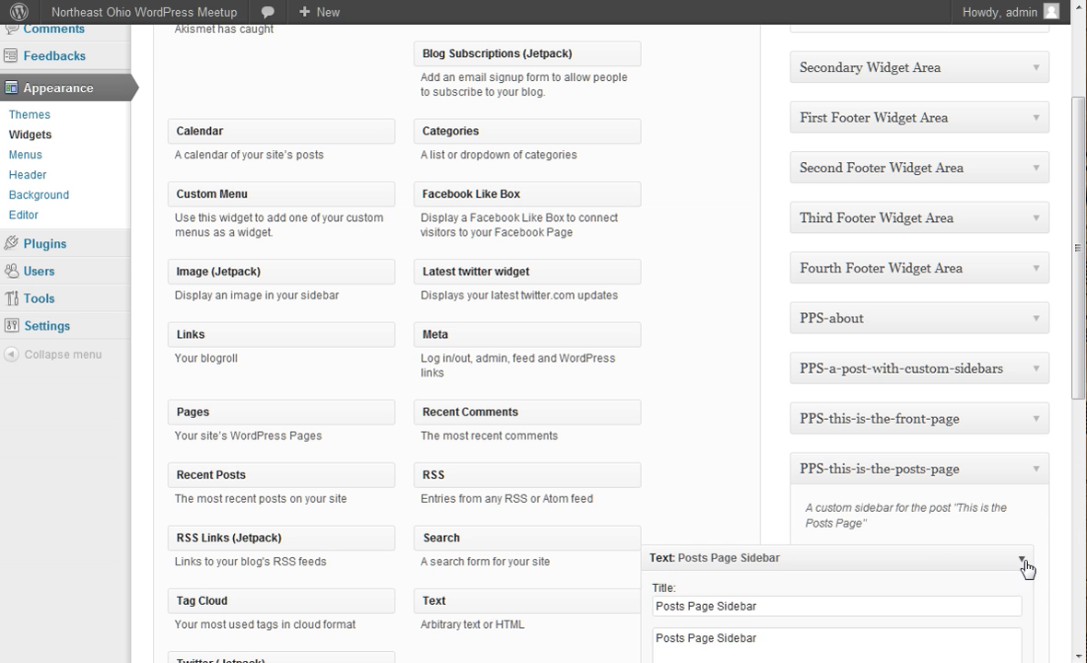
click(1024, 564)
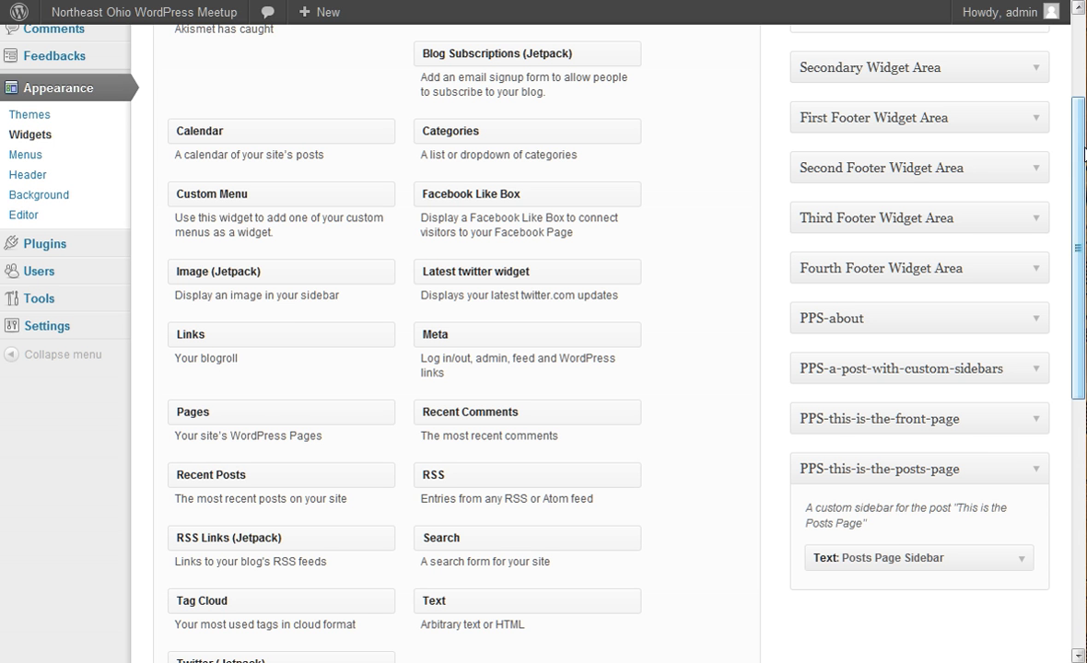
scroll(1081, 152, up, 2)
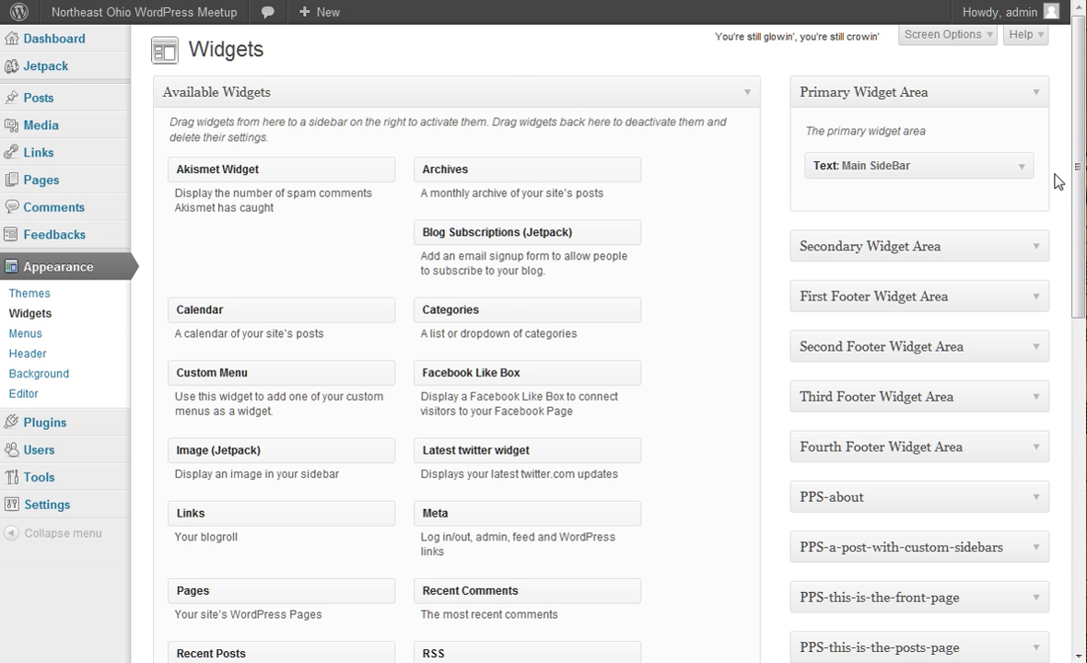
drag(1080, 191, 1080, 428)
scroll(898, 207, up, 1)
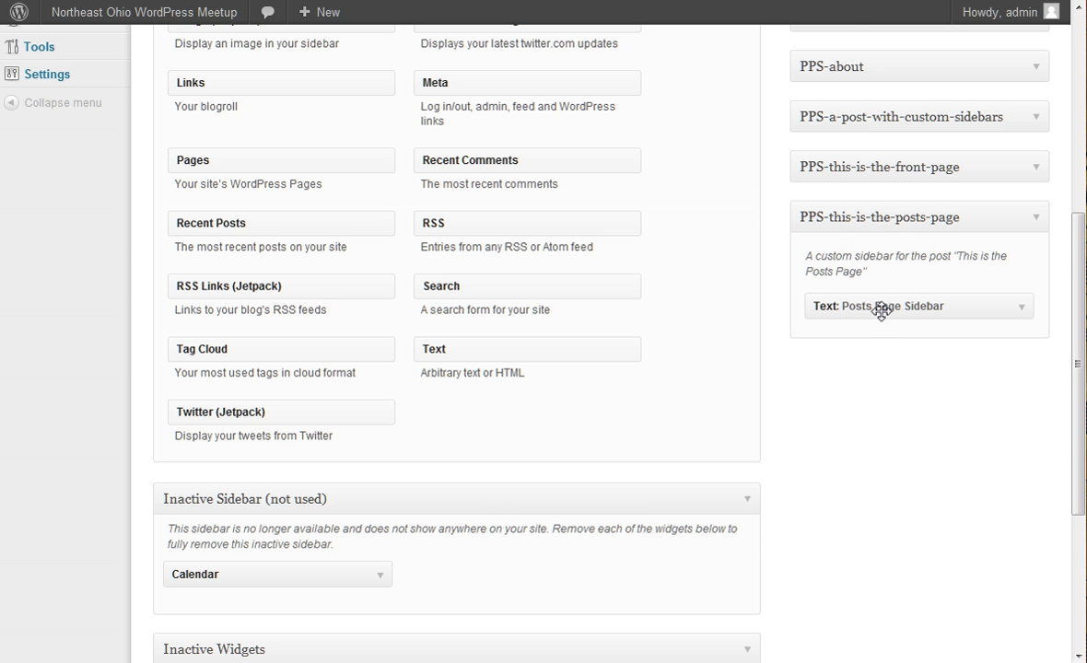
scroll(882, 312, up, 5)
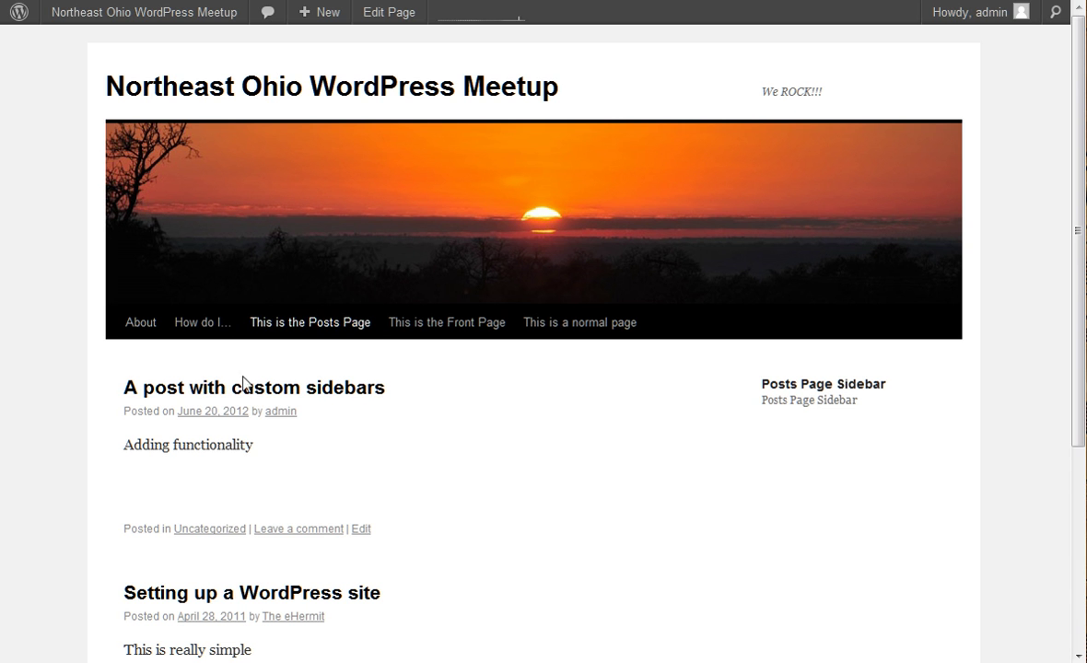
- Deactivate the custom sidebar for the Posts Page, update the page and view it on the site
scroll(137, 403, down, 1)
scroll(138, 405, down, 3)
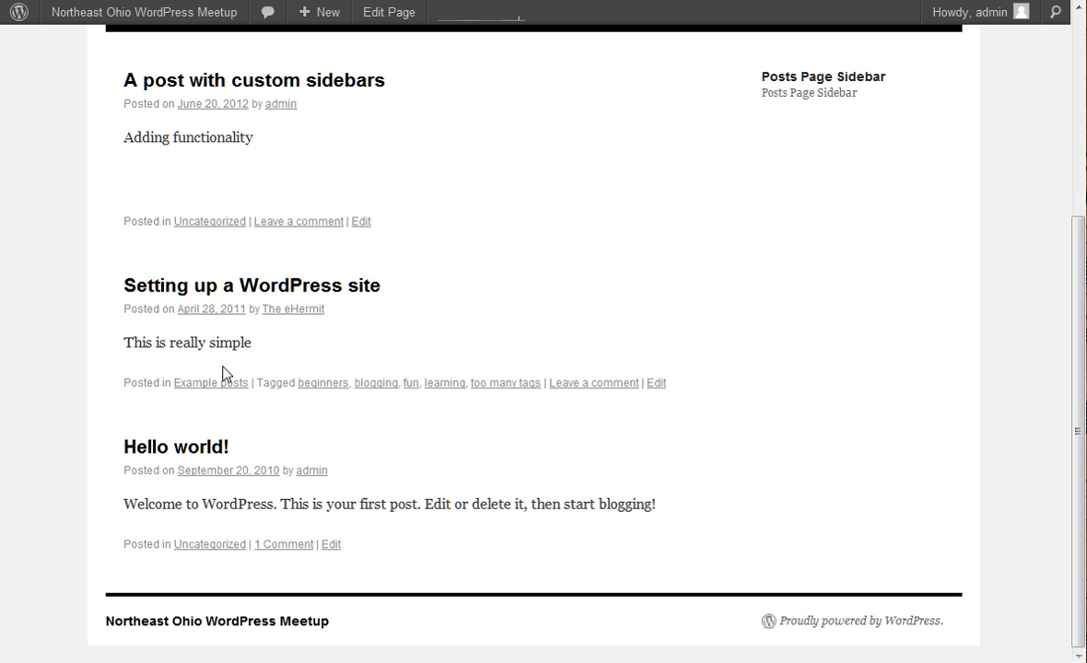
scroll(315, 352, up, 2)
scroll(321, 346, up, 1)
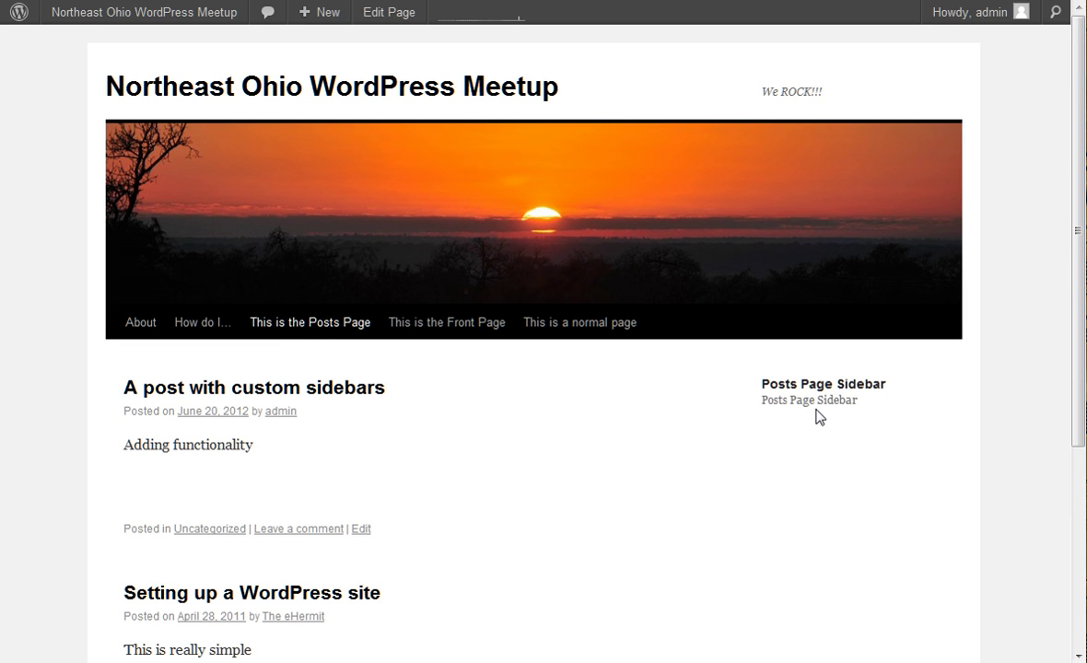
click(378, 13)
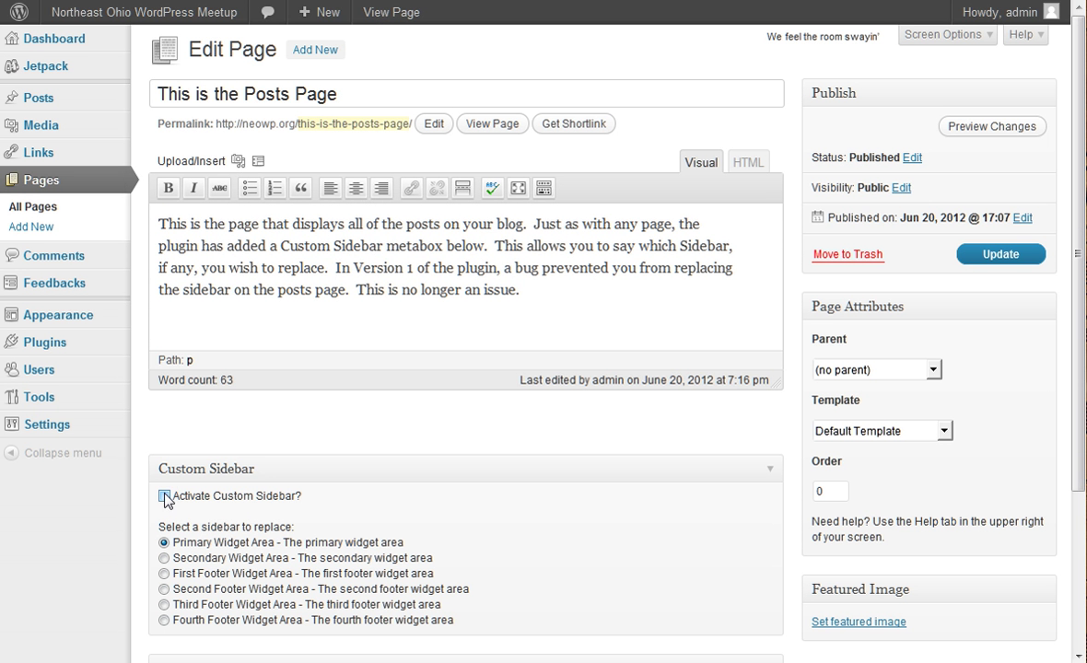
click(167, 496)
click(999, 256)
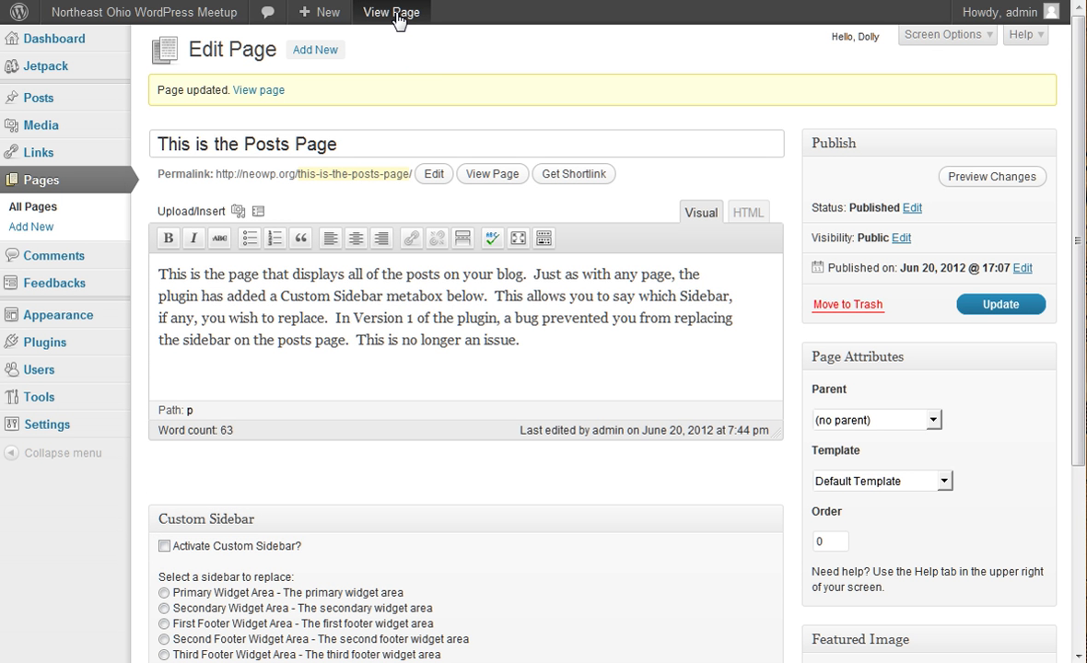
click(395, 13)
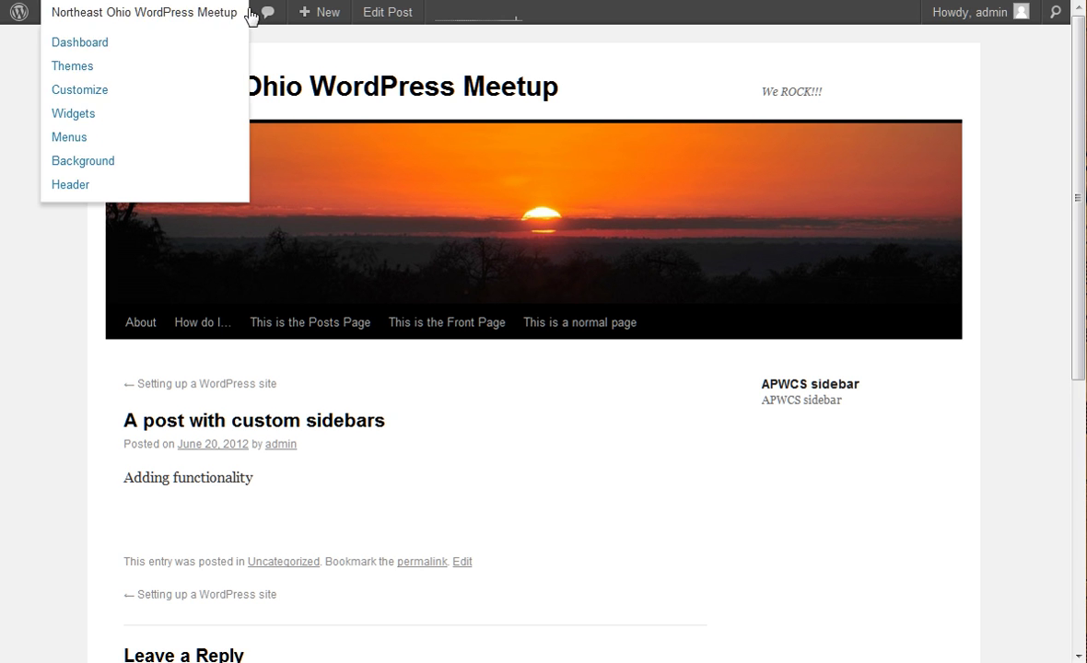
- Open "A post with custom sidebars" for editing and move the Excerpt and Send Trackbacks boxes above the Custom Sidebar box
click(395, 14)
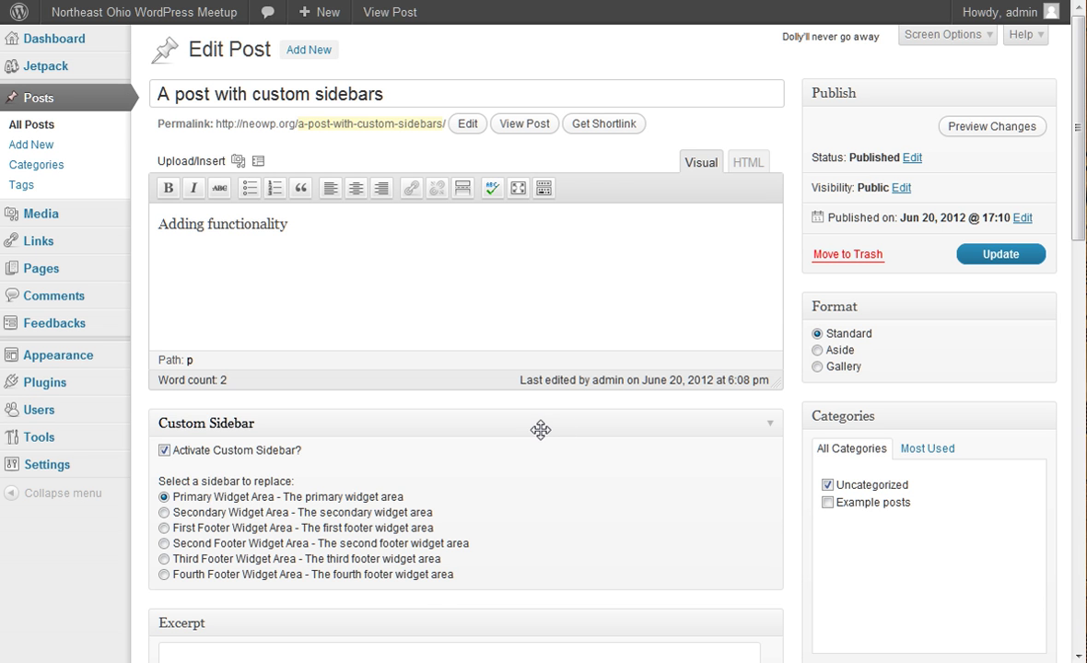
drag(438, 620, 437, 415)
scroll(428, 581, down, 4)
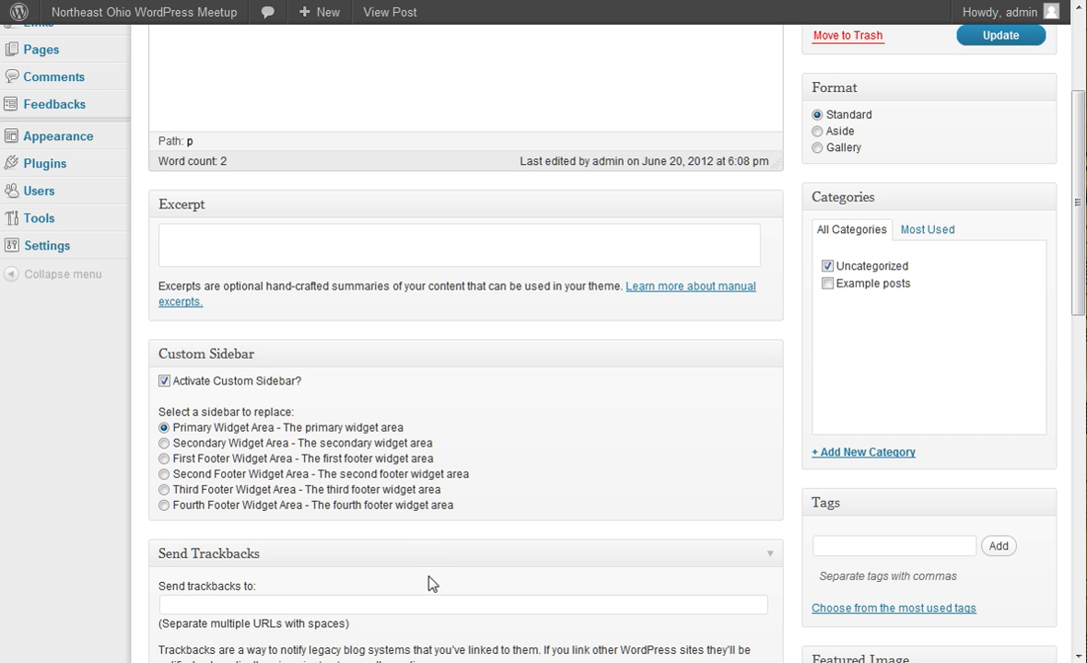
drag(413, 559, 409, 345)
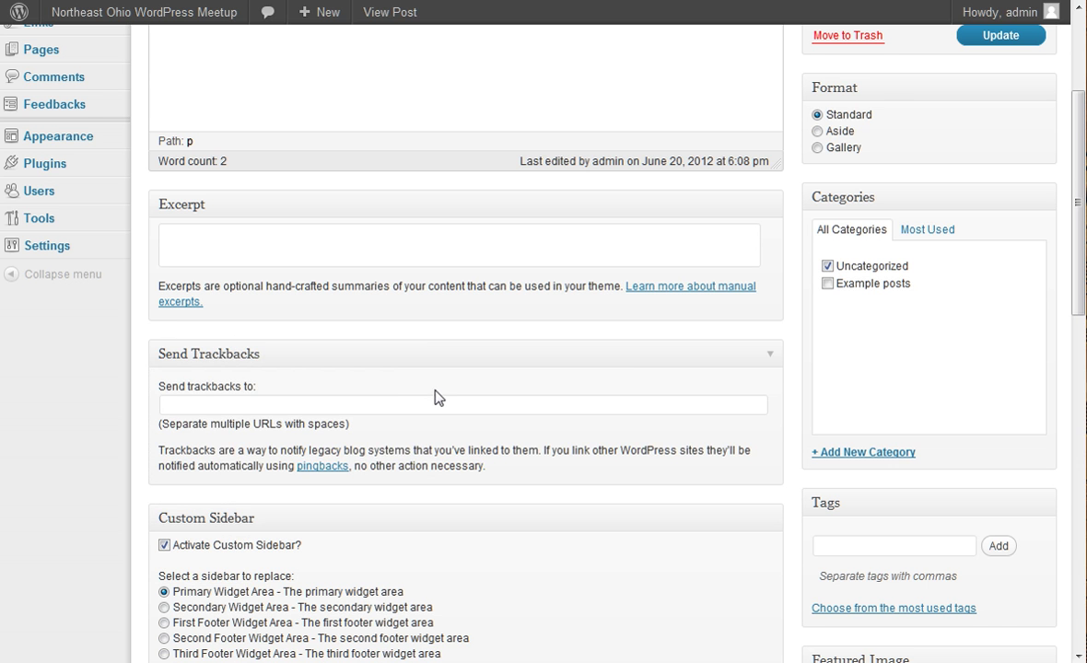
scroll(438, 397, up, 4)
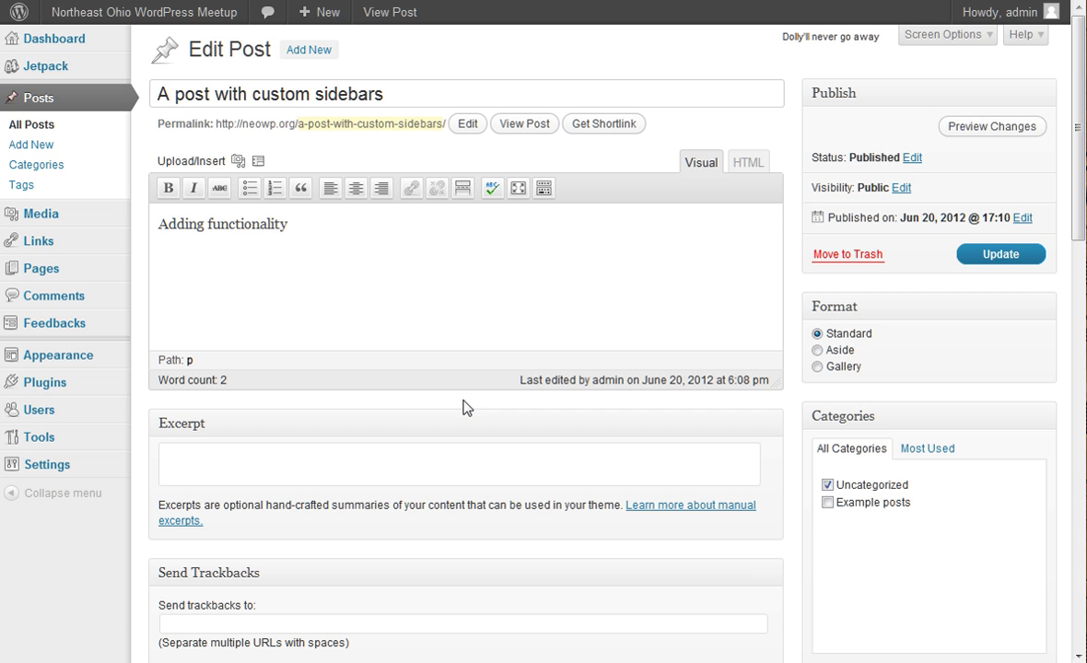
scroll(474, 373, down, 8)
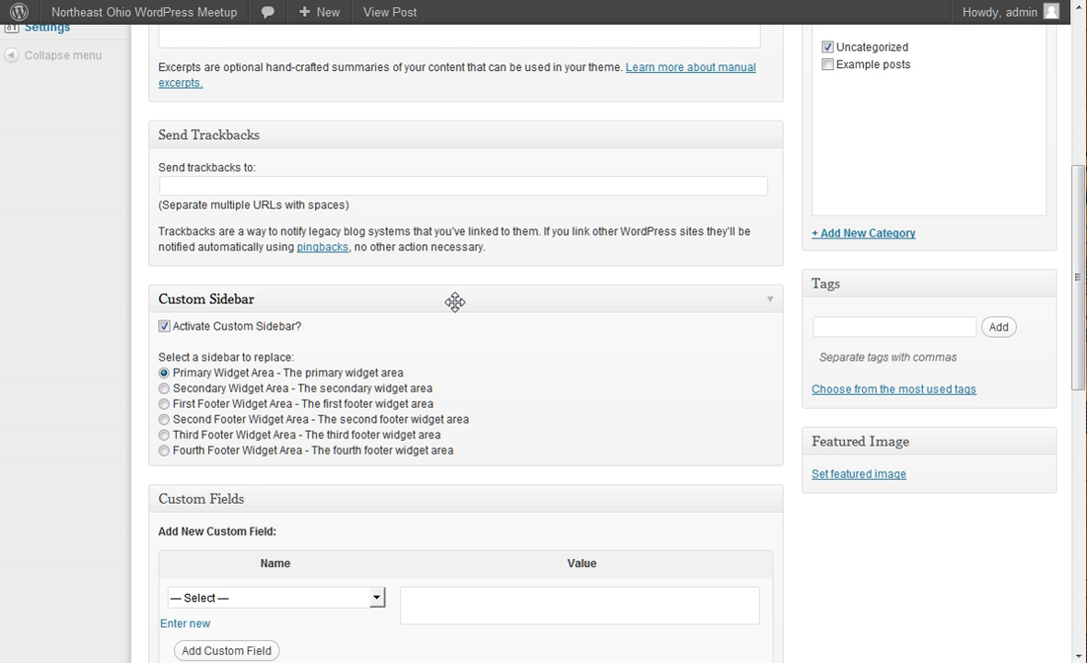
- Hide the Custom Sidebar box through the screen options, show it again and close the options
scroll(460, 311, up, 8)
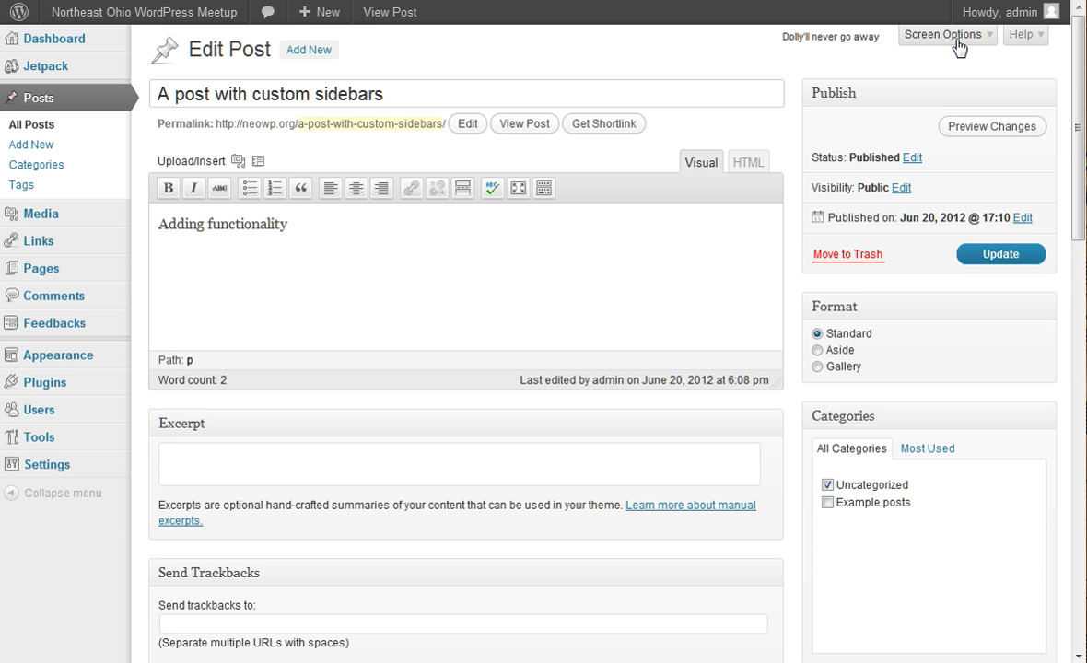
click(949, 35)
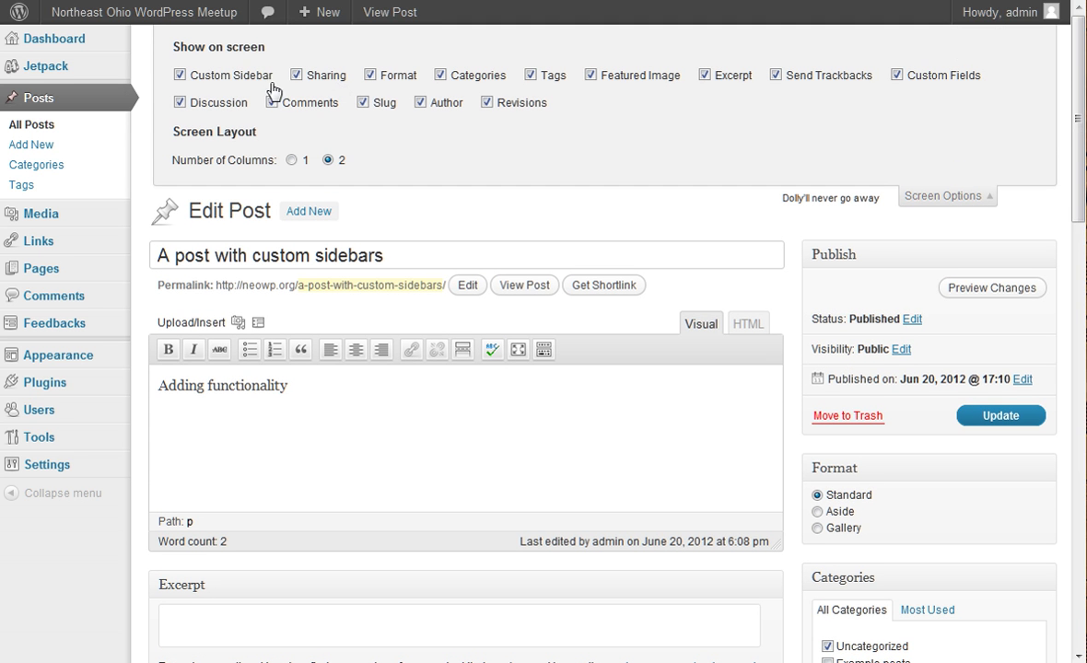
click(191, 81)
click(203, 81)
click(971, 200)
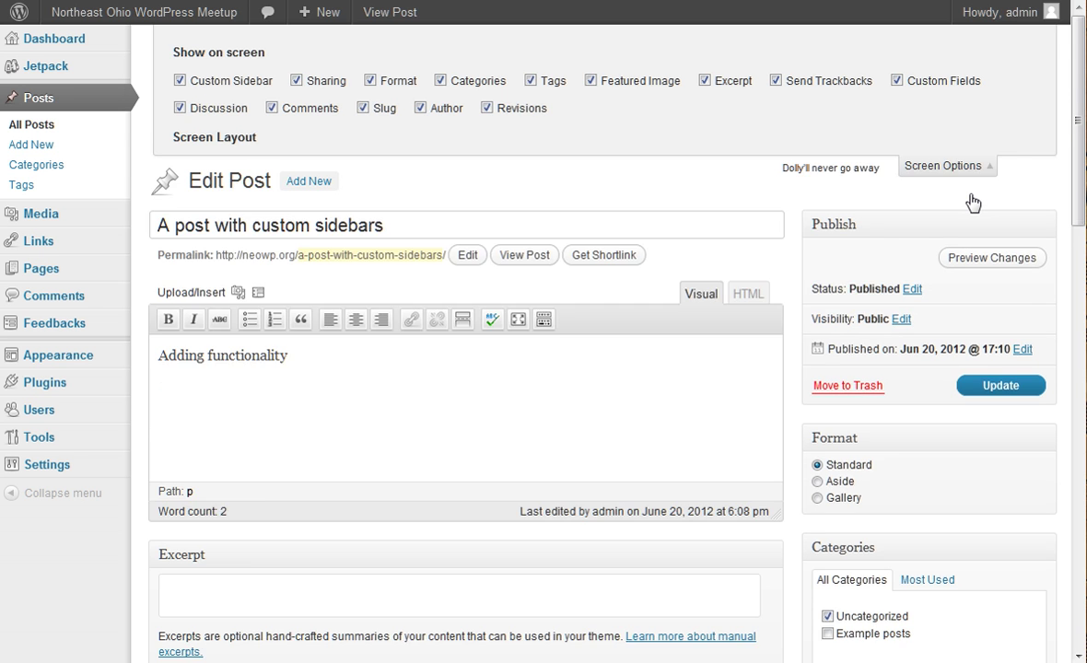